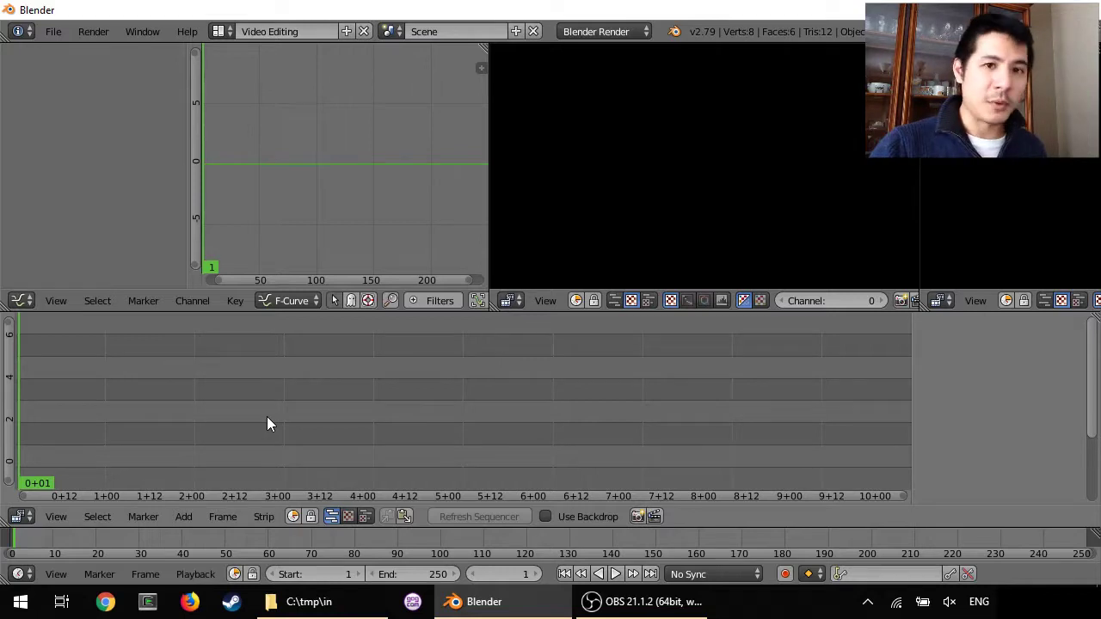
Add the Agent_327 Operation Barbershop movie from C:\tmp\in to the sequencer at frame 1 and move the playhead to frame 25
{"action": "left_click", "coordinate": [308, 601]}
{"action": "left_click_drag", "start_coordinate": [336, 278], "coordinate": [76, 393]}
{"action": "left_click", "coordinate": [360, 7]}
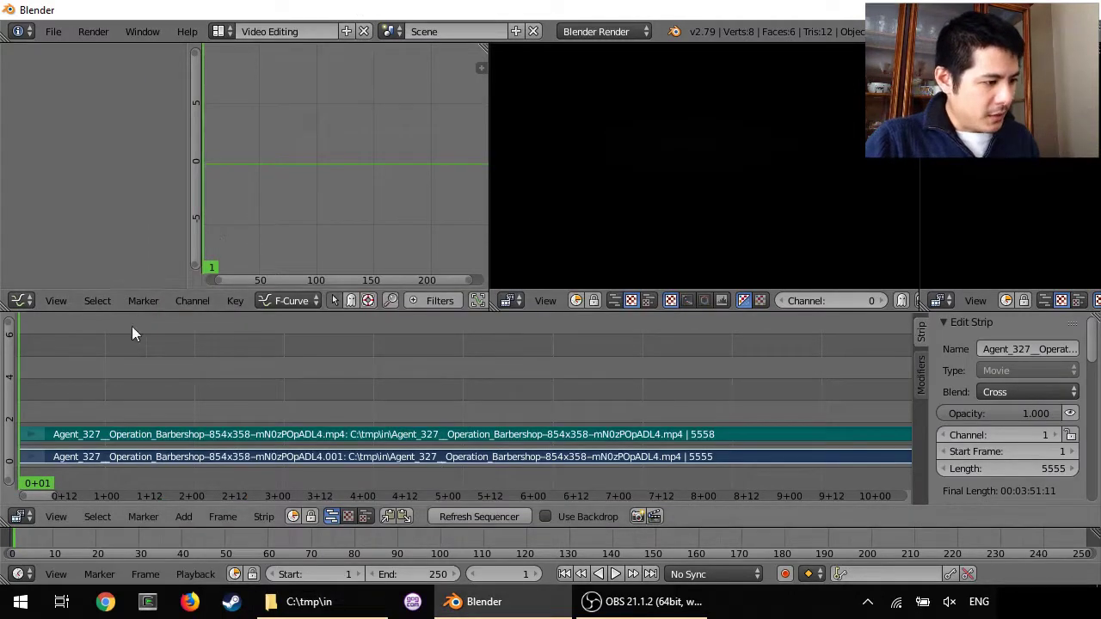
{"action": "left_click", "coordinate": [106, 382]}
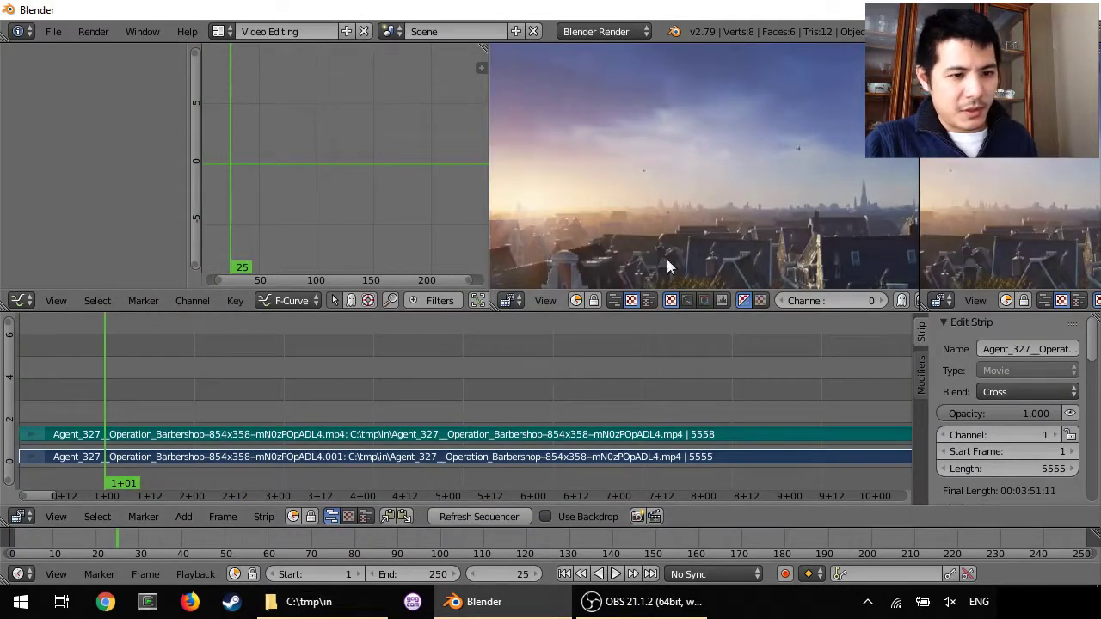
{"action": "scroll", "coordinate": [700, 213], "scroll_direction": "down", "scroll_amount": 2}
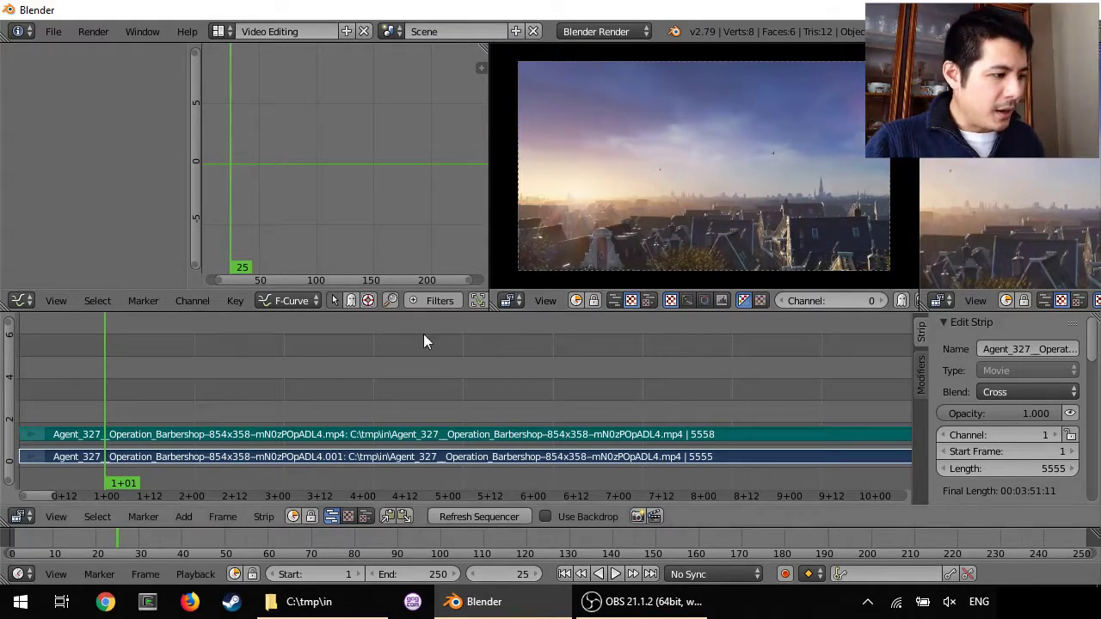
Change the Graph Editor area to the Properties editor and set the render size to match the movie strip's dimensions
{"action": "left_click", "coordinate": [22, 300]}
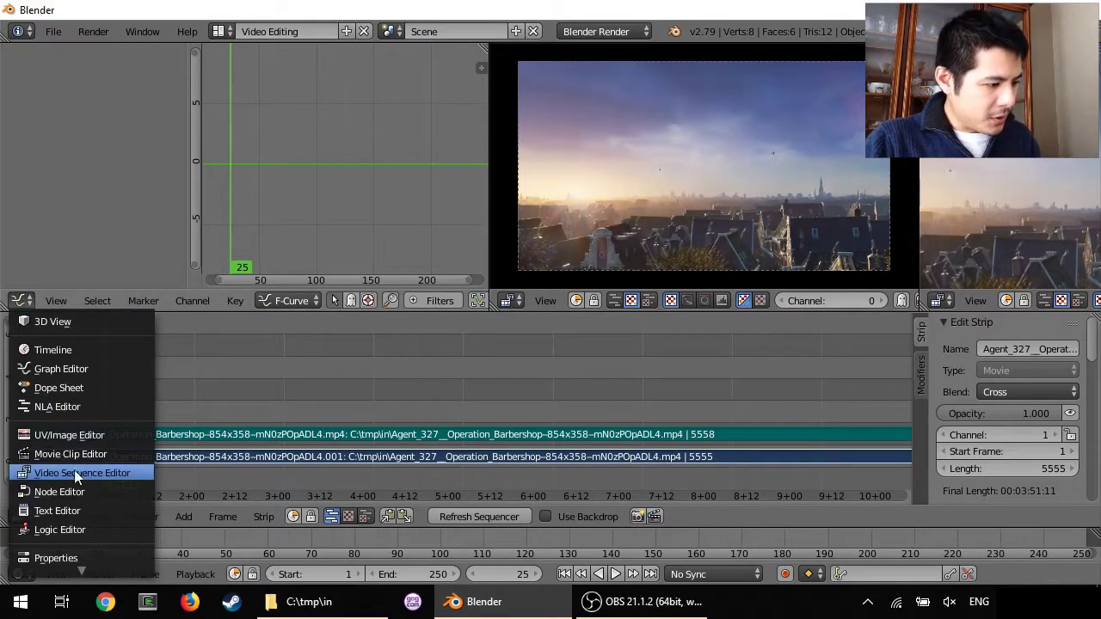
{"action": "left_click", "coordinate": [54, 558]}
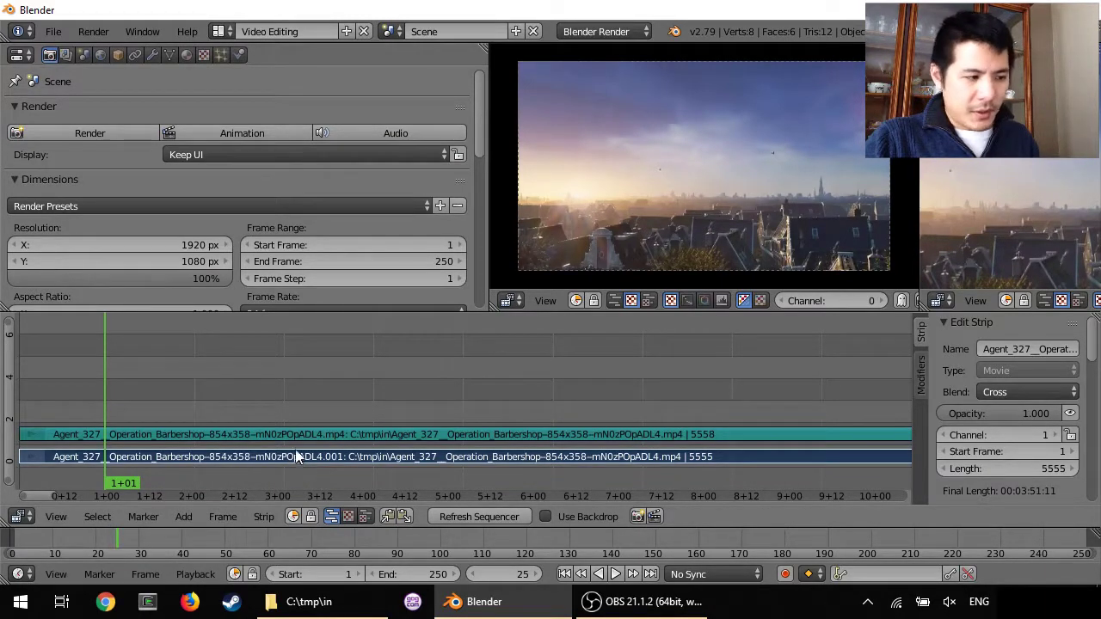
{"action": "scroll", "coordinate": [970, 382], "scroll_direction": "down", "scroll_amount": 5}
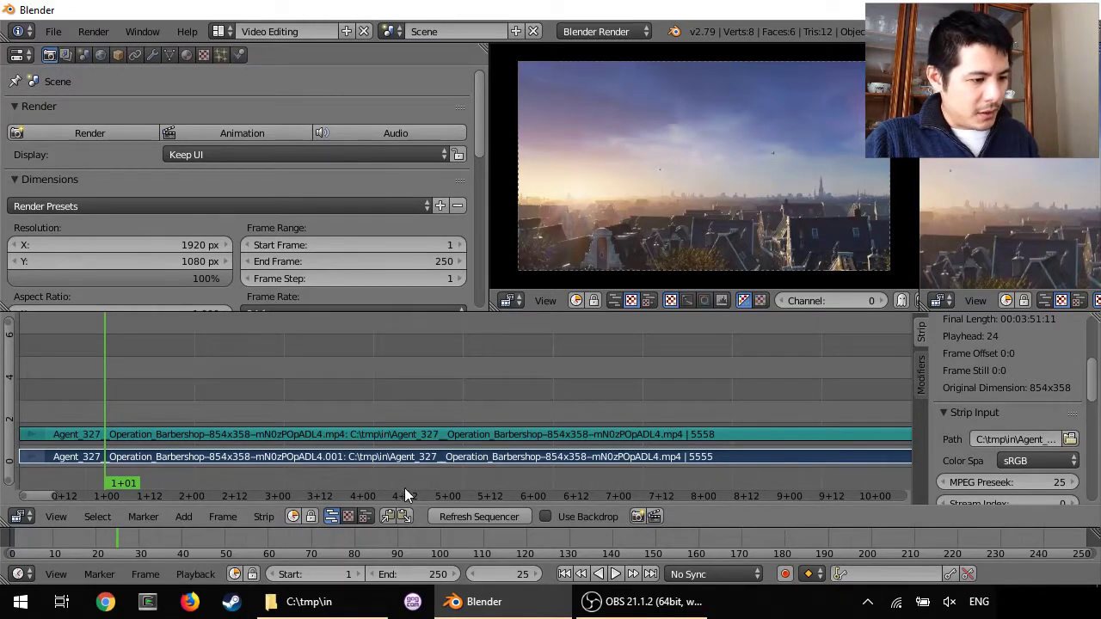
{"action": "left_click", "coordinate": [255, 519]}
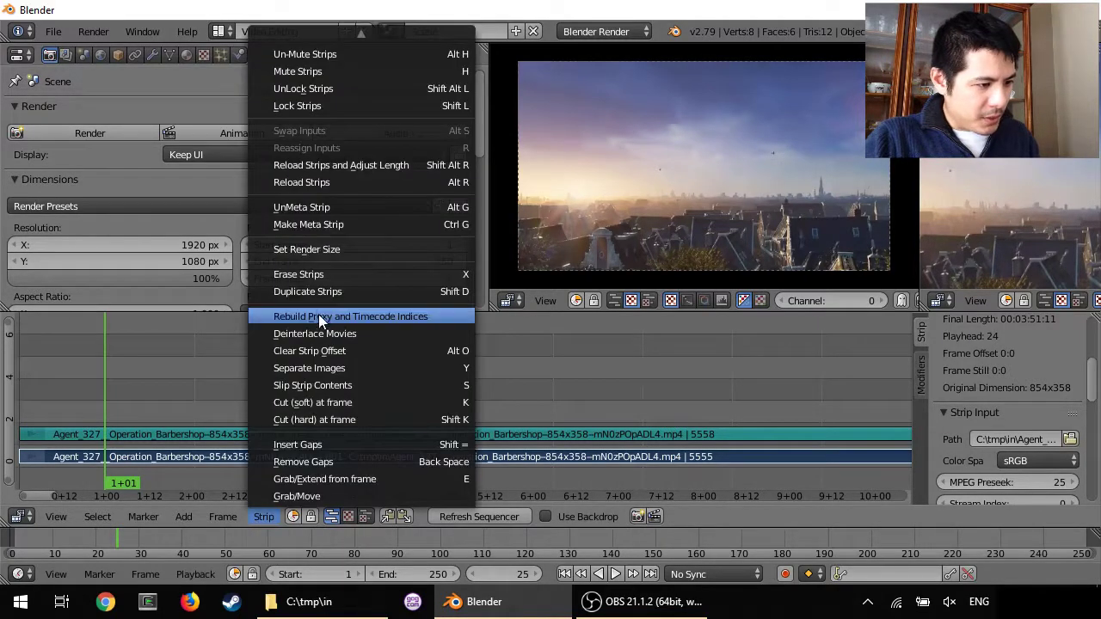
{"action": "left_click", "coordinate": [311, 250]}
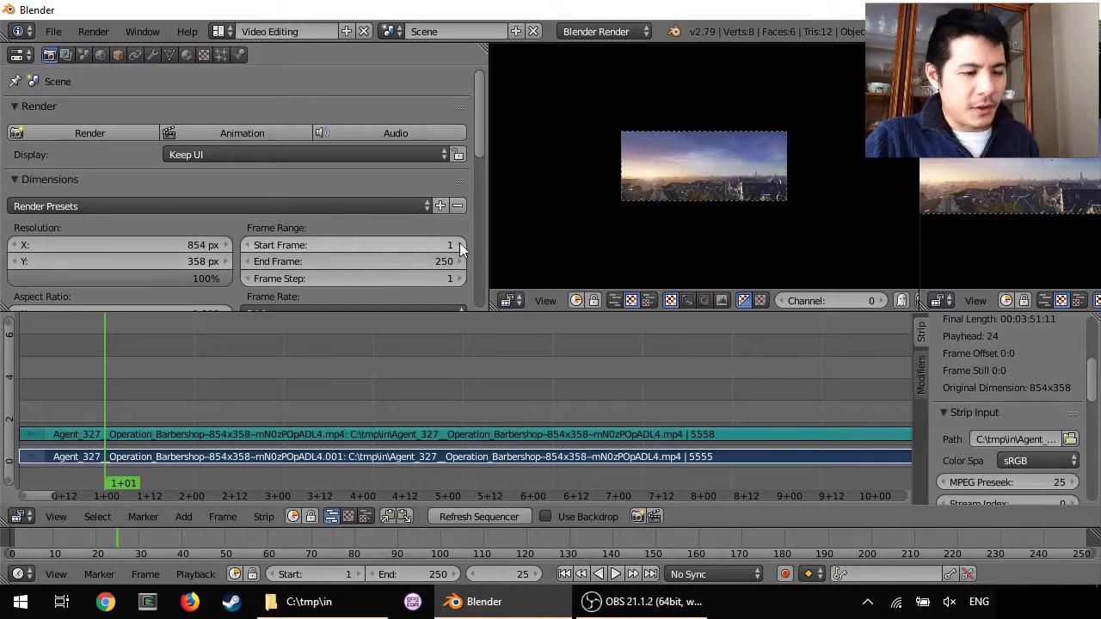
{"action": "scroll", "coordinate": [685, 193], "scroll_direction": "up", "scroll_amount": 3}
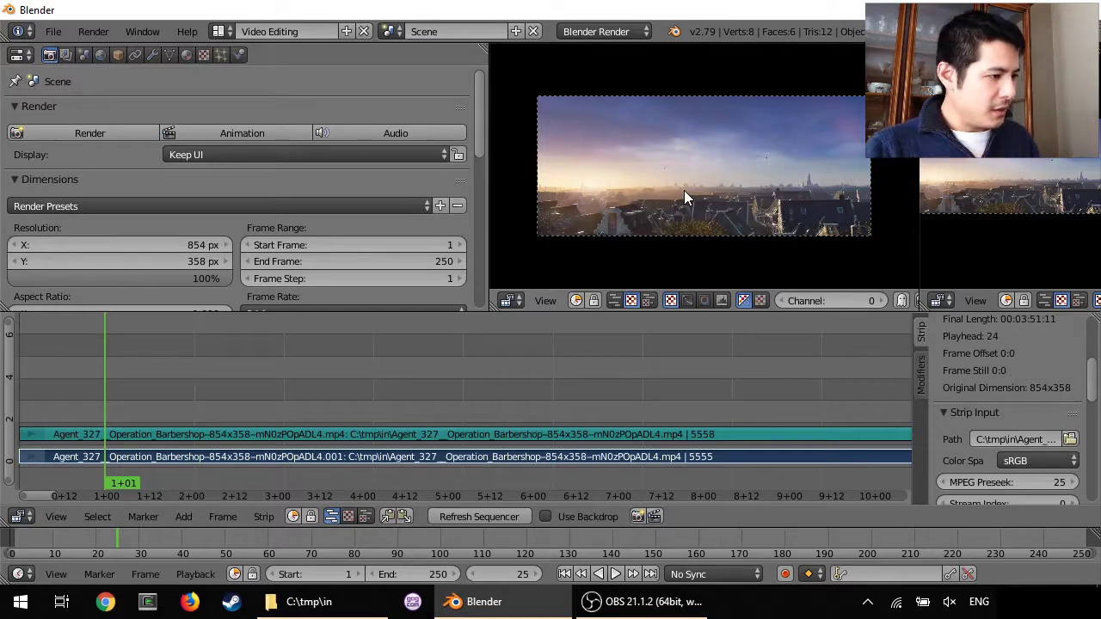
Add 60 px to the horizontal render resolution, making it 914 px wide
{"action": "left_click", "coordinate": [142, 246]}
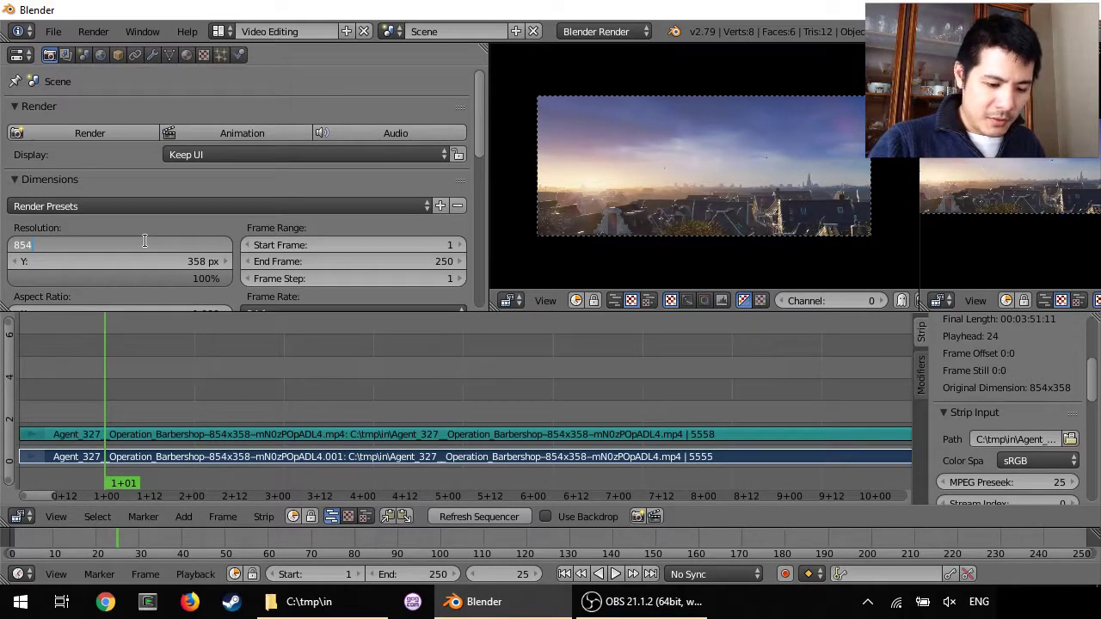
{"action": "key", "text": "End"}
{"action": "type", "text": "+"}
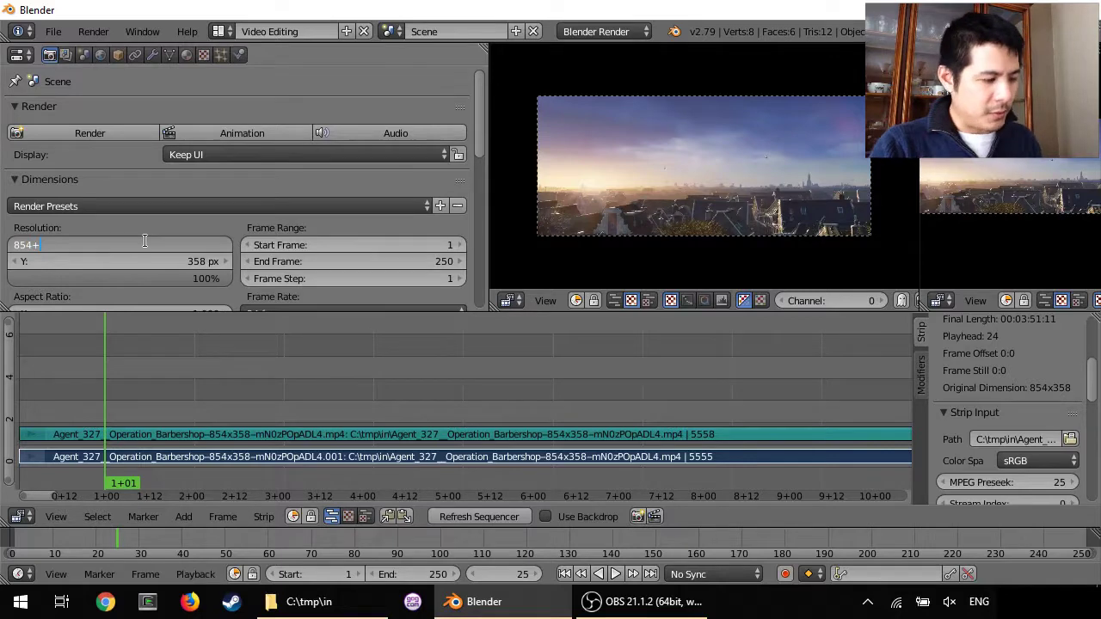
{"action": "type", "text": "60"}
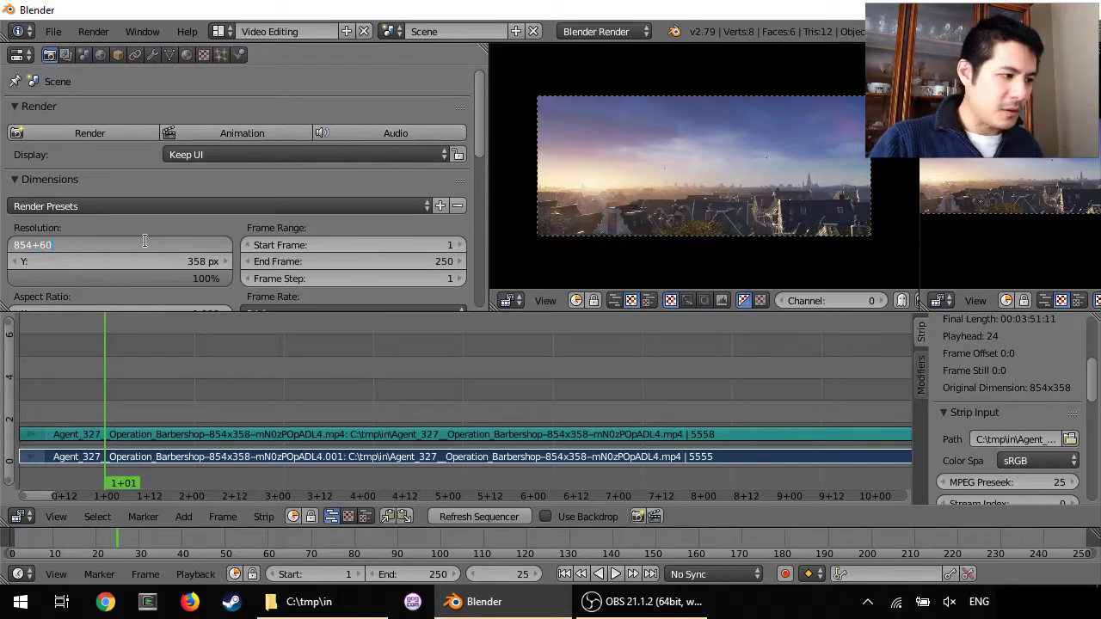
{"action": "key", "text": "Return"}
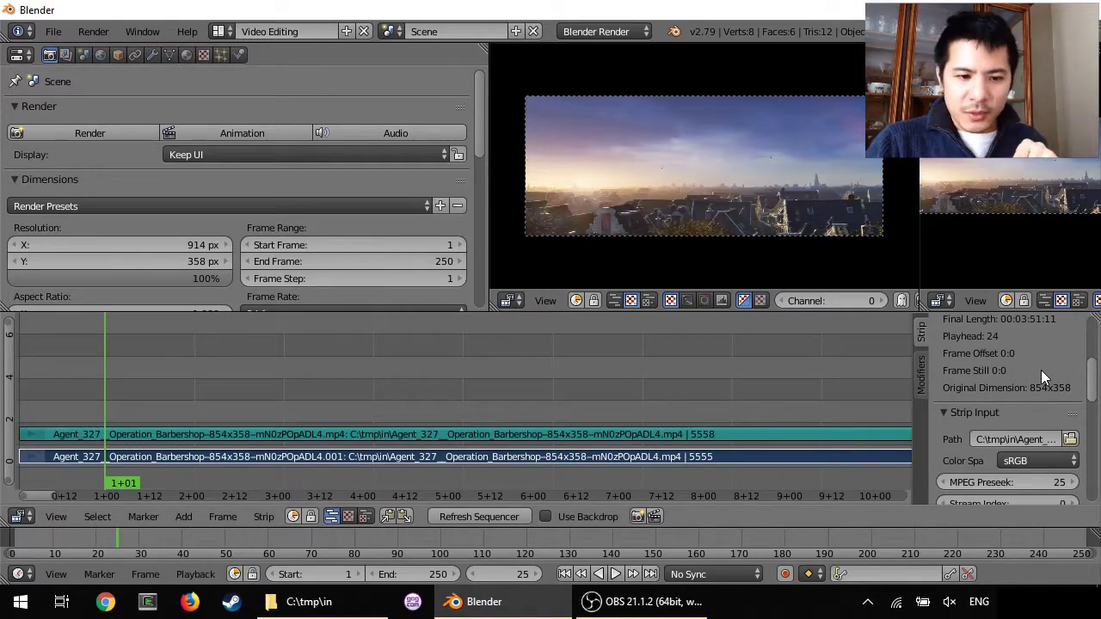
Enable Image Offset on the movie strip and set its X offset to 30
{"action": "scroll", "coordinate": [1041, 370], "scroll_direction": "down", "scroll_amount": 5}
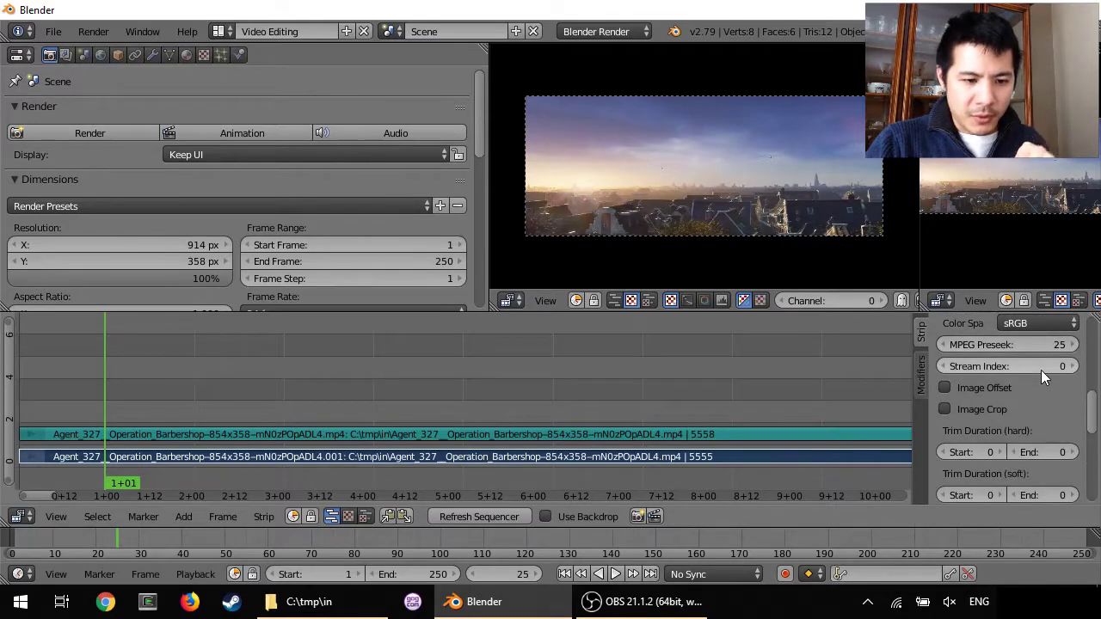
{"action": "scroll", "coordinate": [1041, 370], "scroll_direction": "down", "scroll_amount": 1}
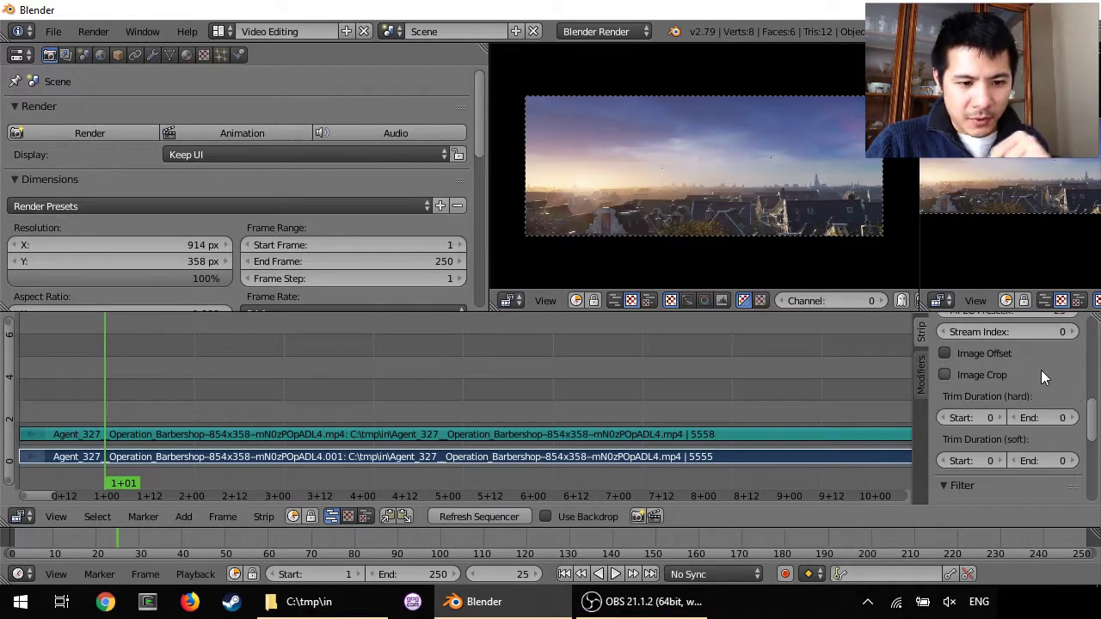
{"action": "left_click", "coordinate": [944, 354]}
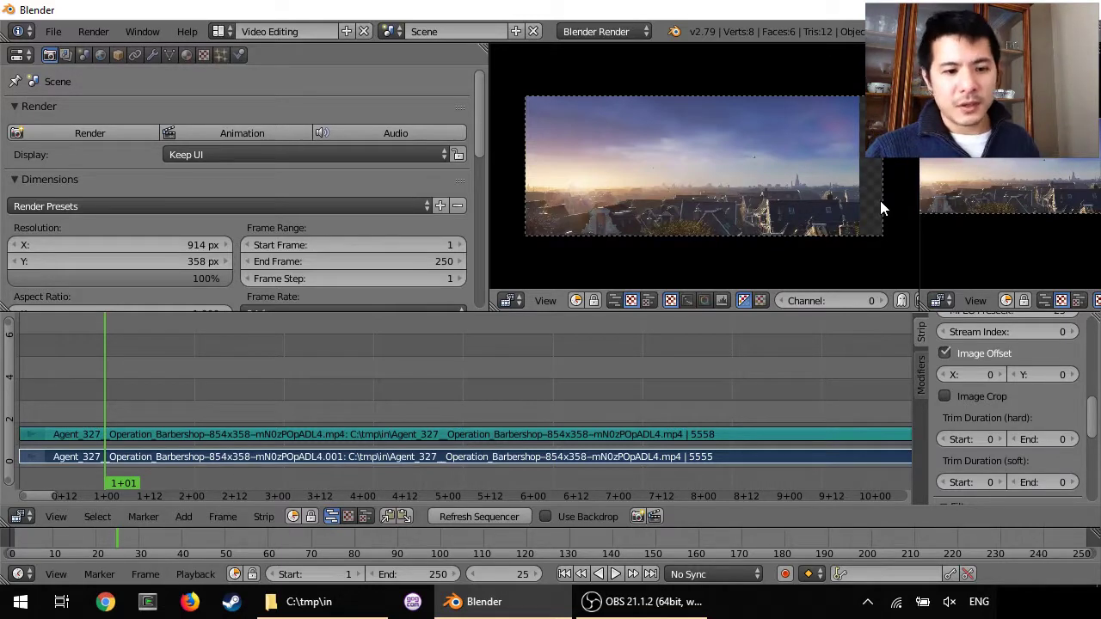
{"action": "left_click", "coordinate": [973, 375]}
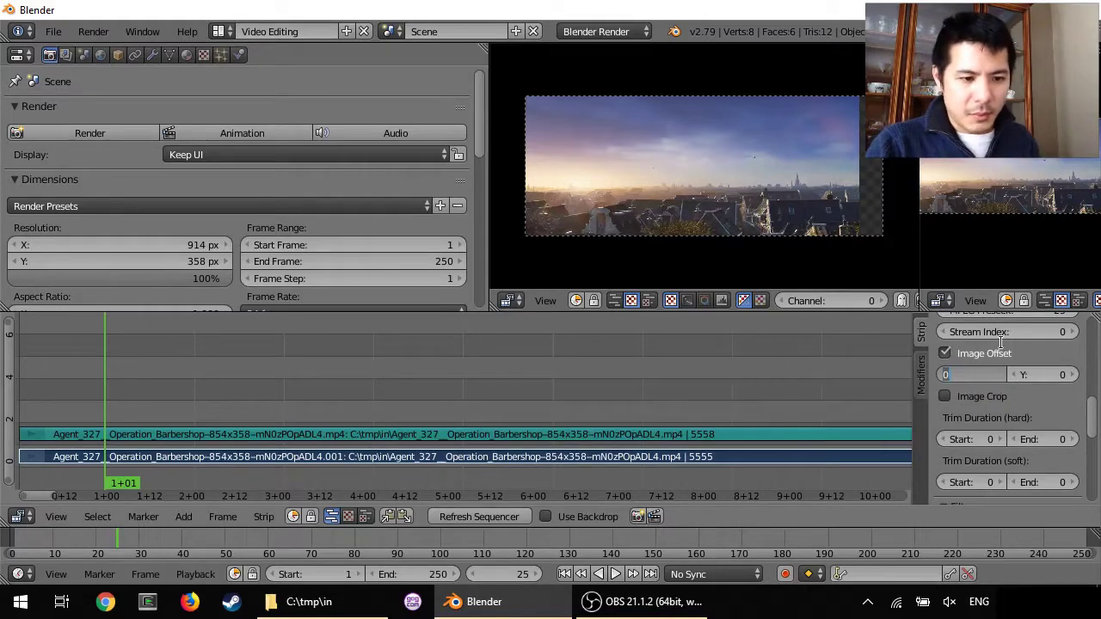
{"action": "type", "text": "30"}
{"action": "key", "text": "Return"}
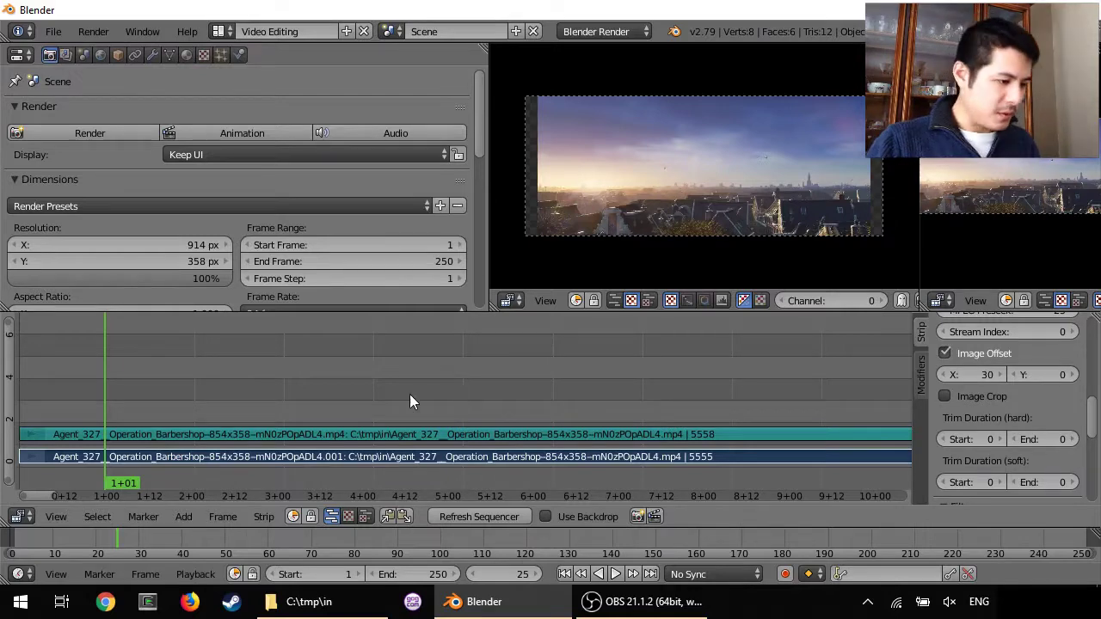
Add a Color effect strip to the sequencer at the playhead on frame 25
{"action": "left_click", "coordinate": [261, 516]}
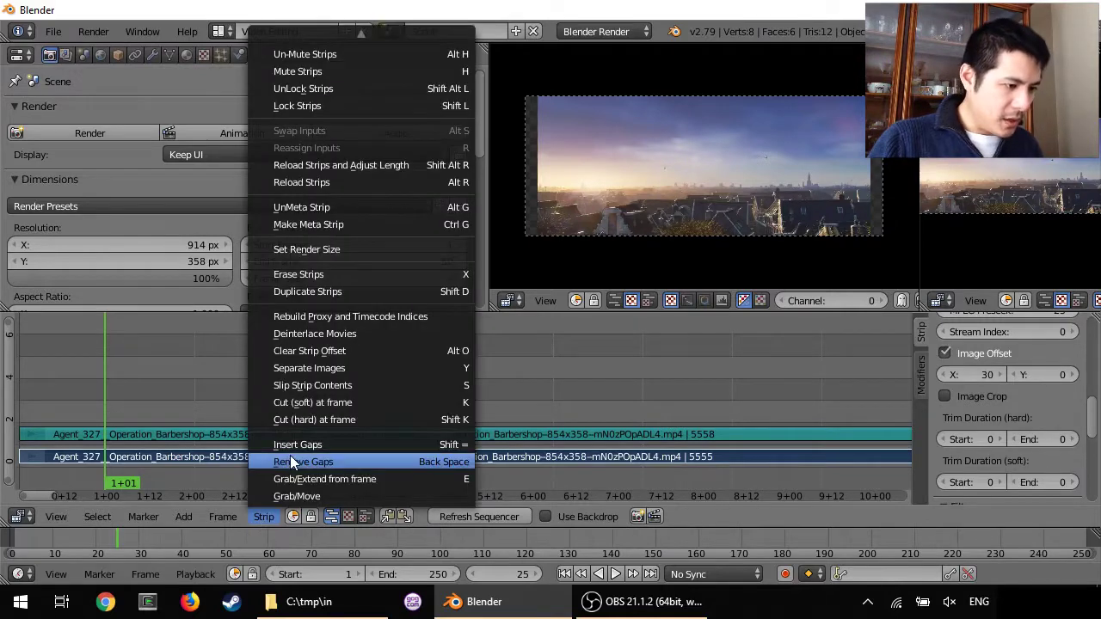
{"action": "mouse_move", "coordinate": [202, 516]}
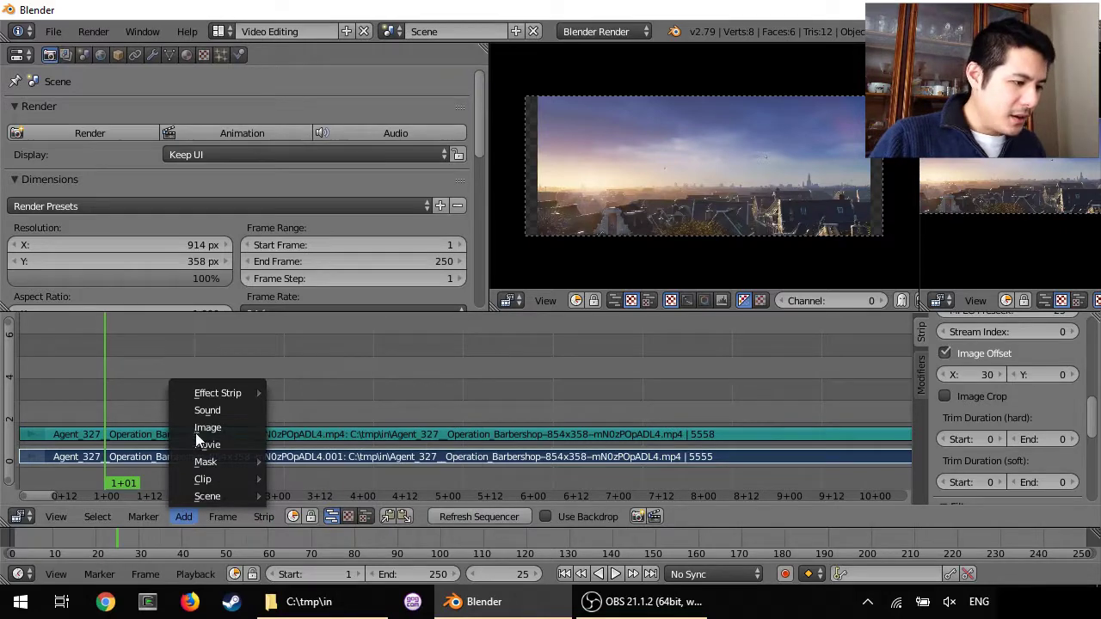
{"action": "mouse_move", "coordinate": [220, 393]}
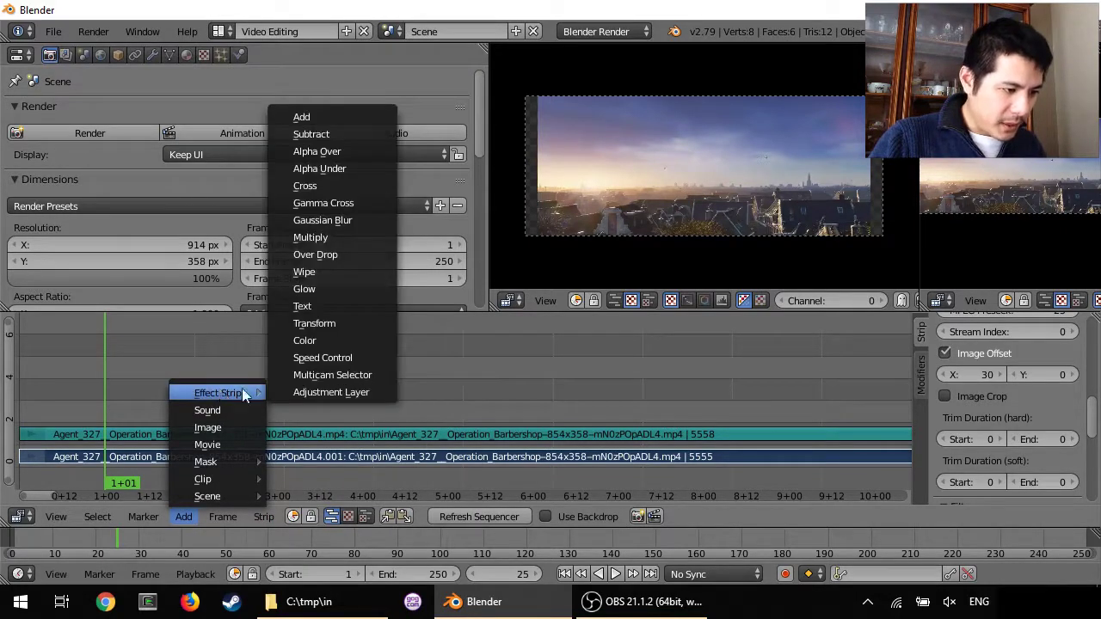
{"action": "left_click", "coordinate": [317, 341]}
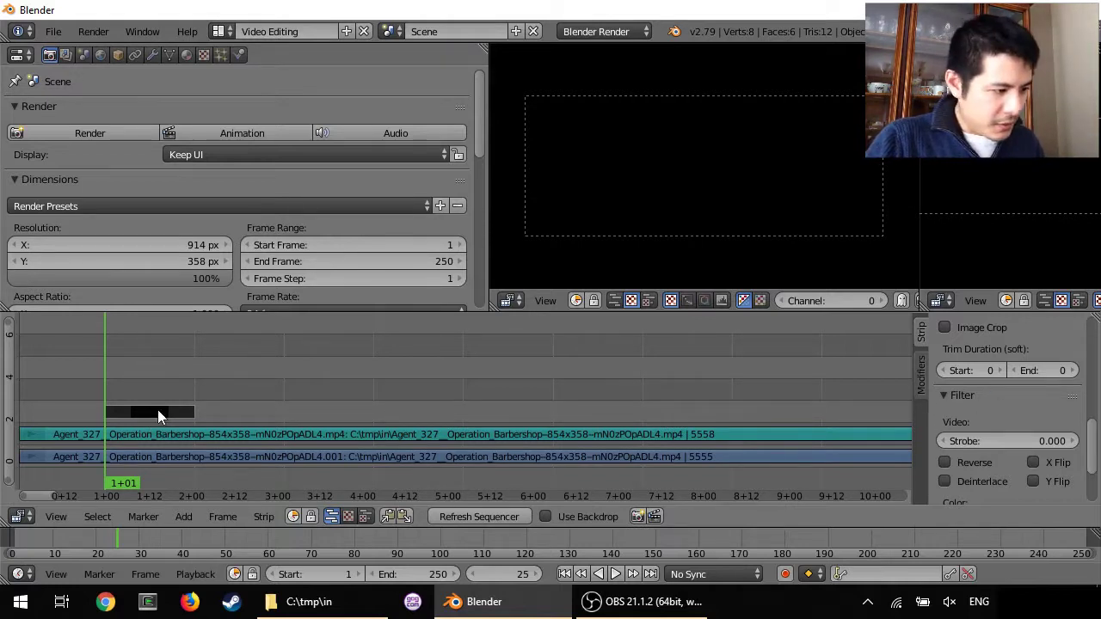
Change the Color strip's colour to a bright magenta by raising its brightness and picking a hue
{"action": "scroll", "coordinate": [1013, 402], "scroll_direction": "up", "scroll_amount": 3}
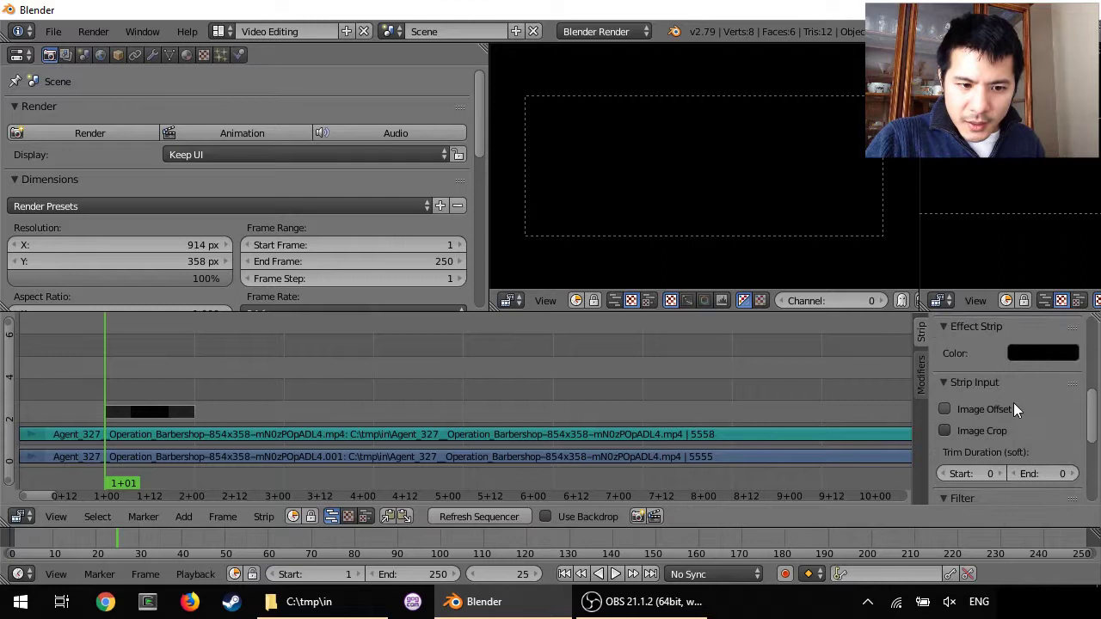
{"action": "scroll", "coordinate": [1013, 409], "scroll_direction": "up", "scroll_amount": 2}
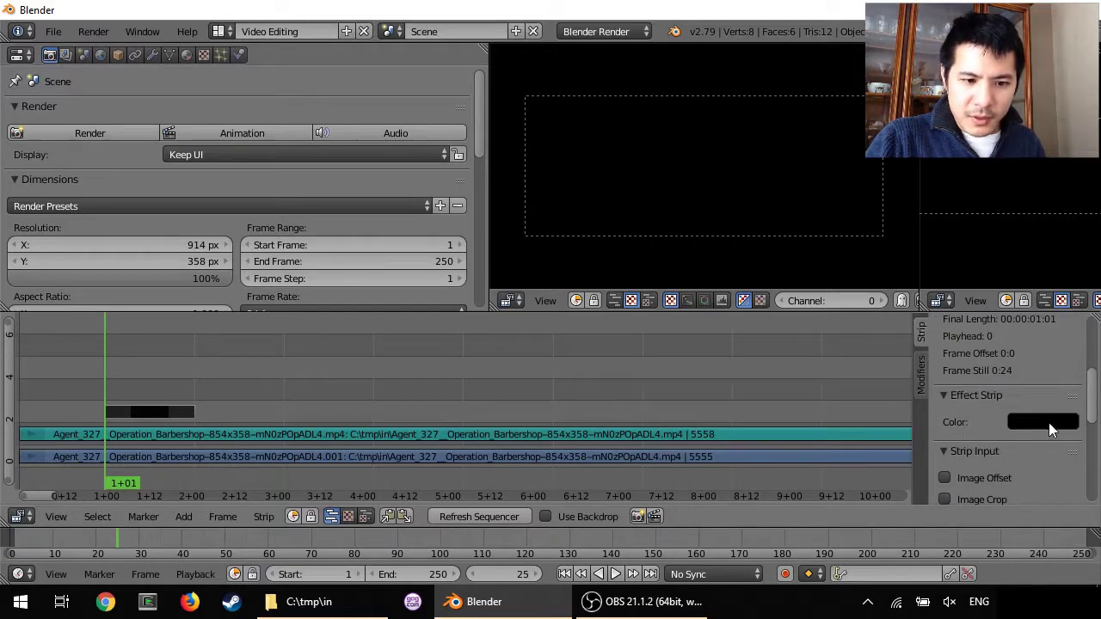
{"action": "left_click", "coordinate": [1041, 422]}
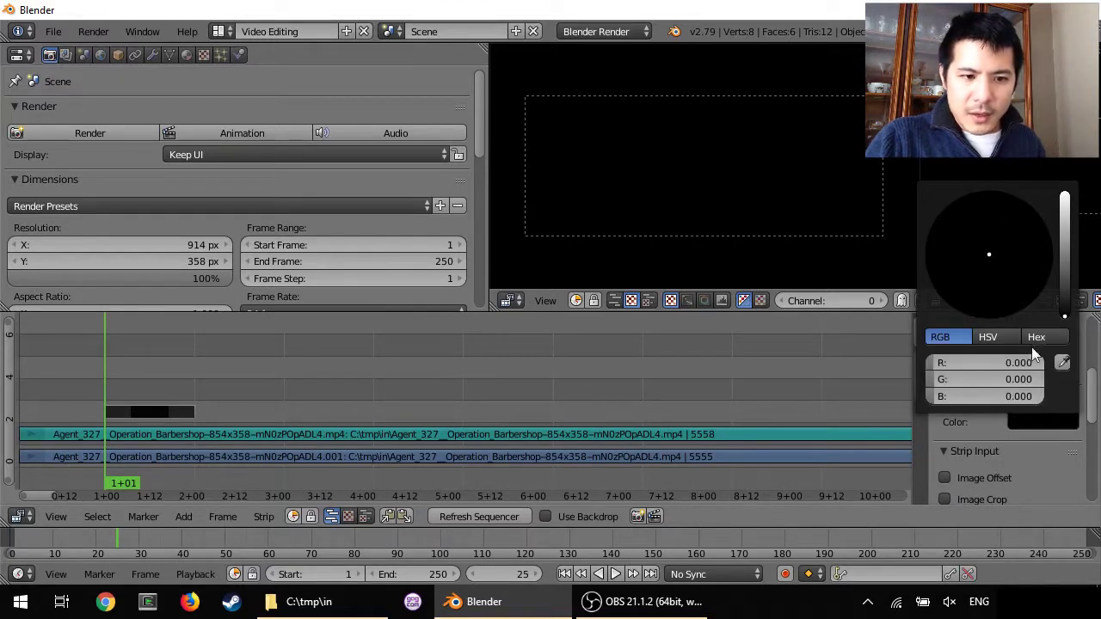
{"action": "left_click_drag", "start_coordinate": [1065, 317], "coordinate": [1065, 240]}
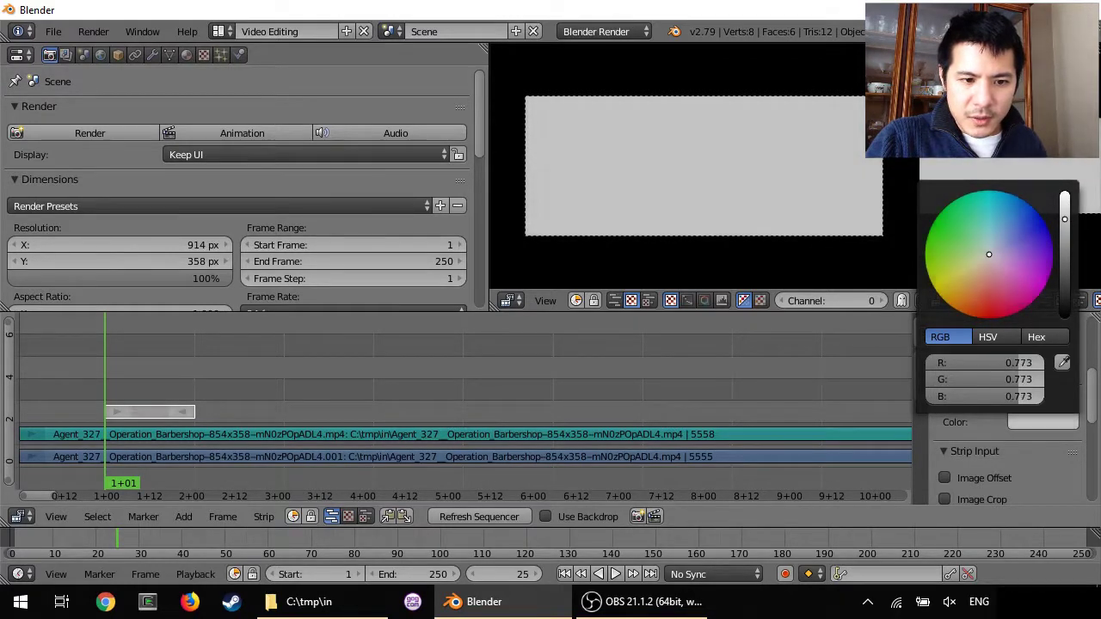
{"action": "left_click", "coordinate": [1031, 298]}
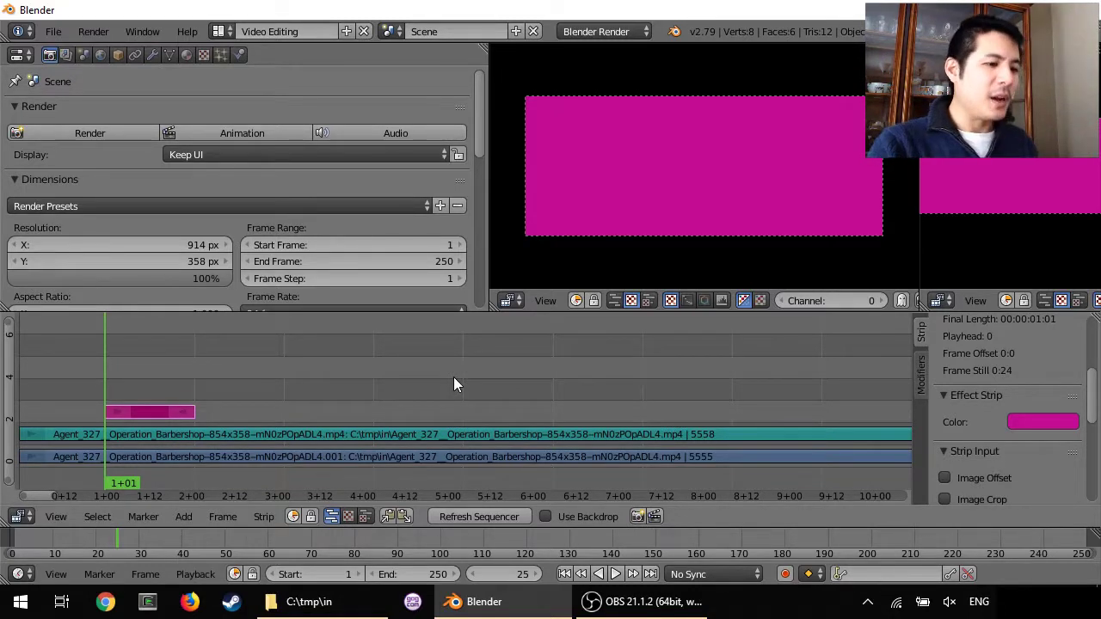
Move the movie strip vertically to channel 4, above the Color strip, and extend the Color strip's end to about 232 frames long
{"action": "right_click", "coordinate": [218, 456]}
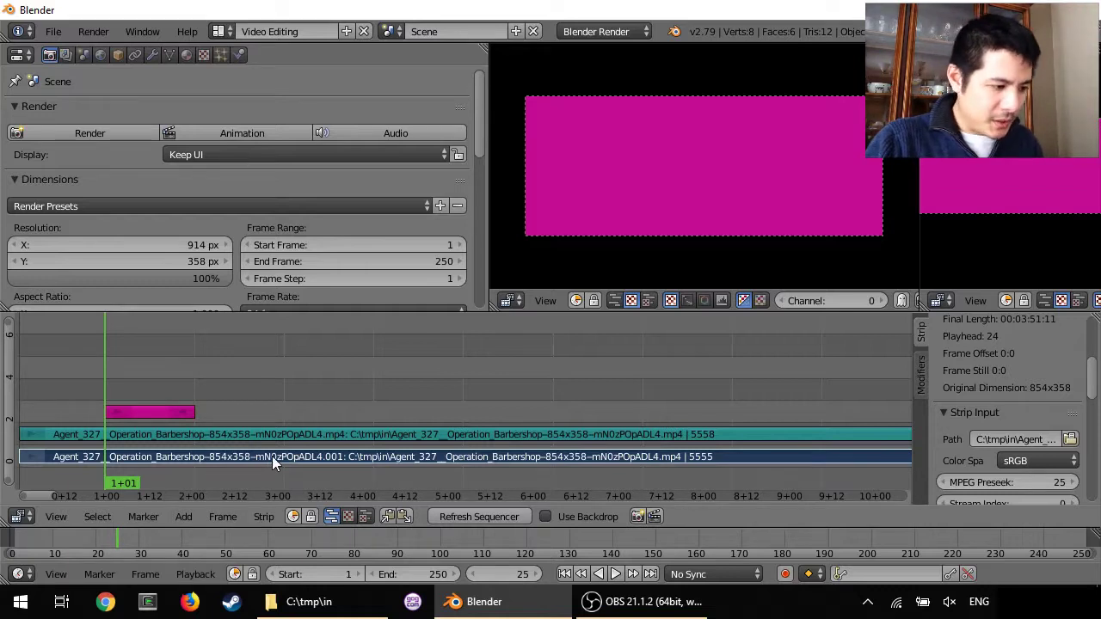
{"action": "key", "text": "g"}
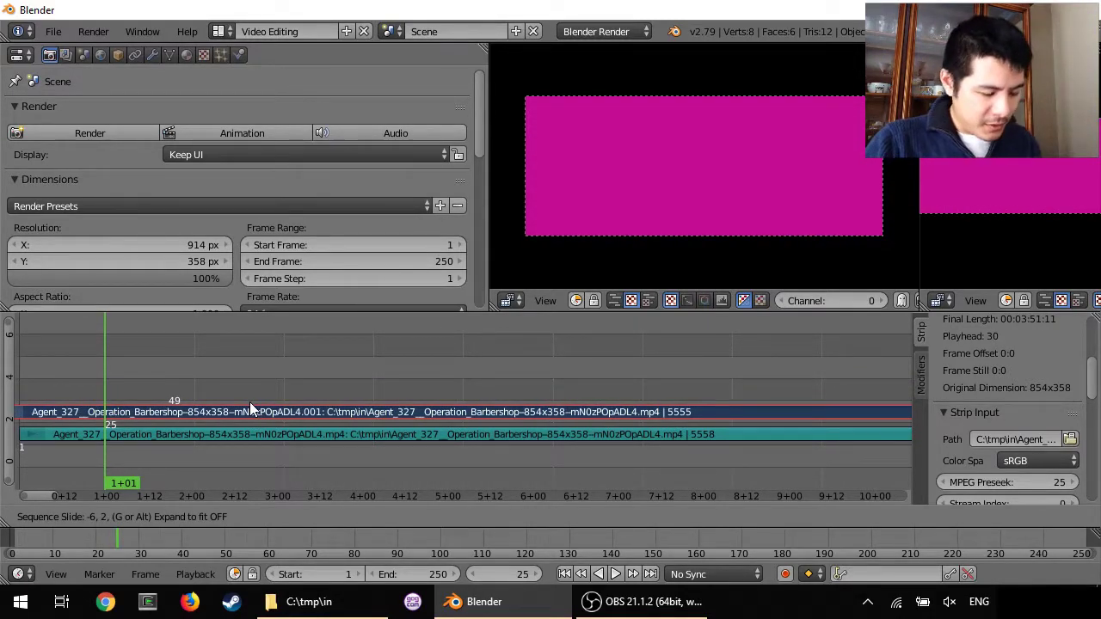
{"action": "key", "text": "y"}
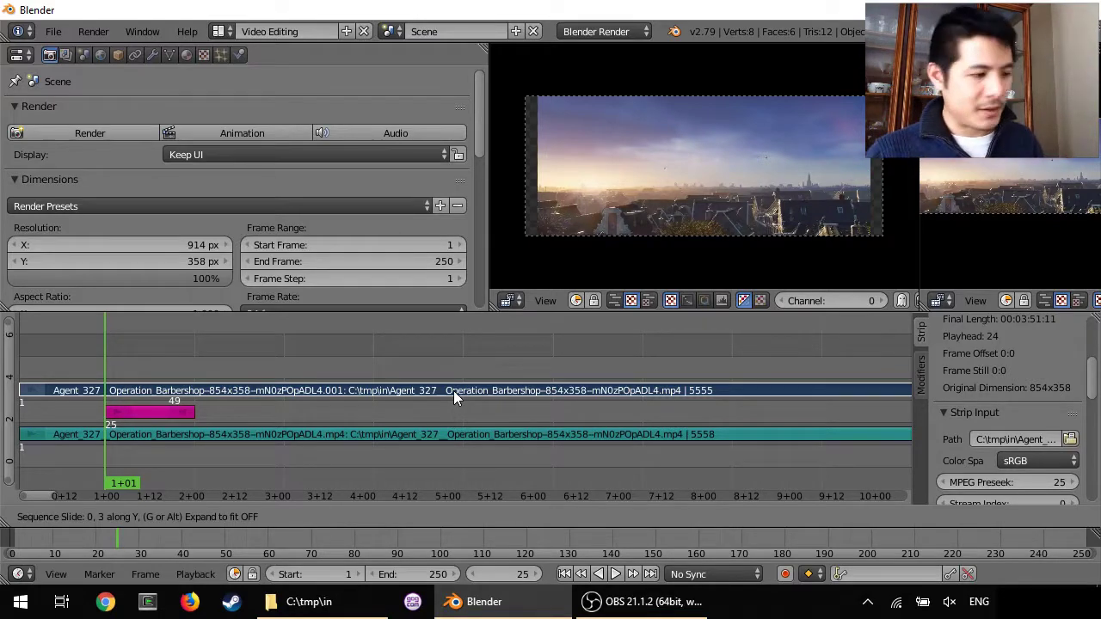
{"action": "left_click", "coordinate": [377, 388]}
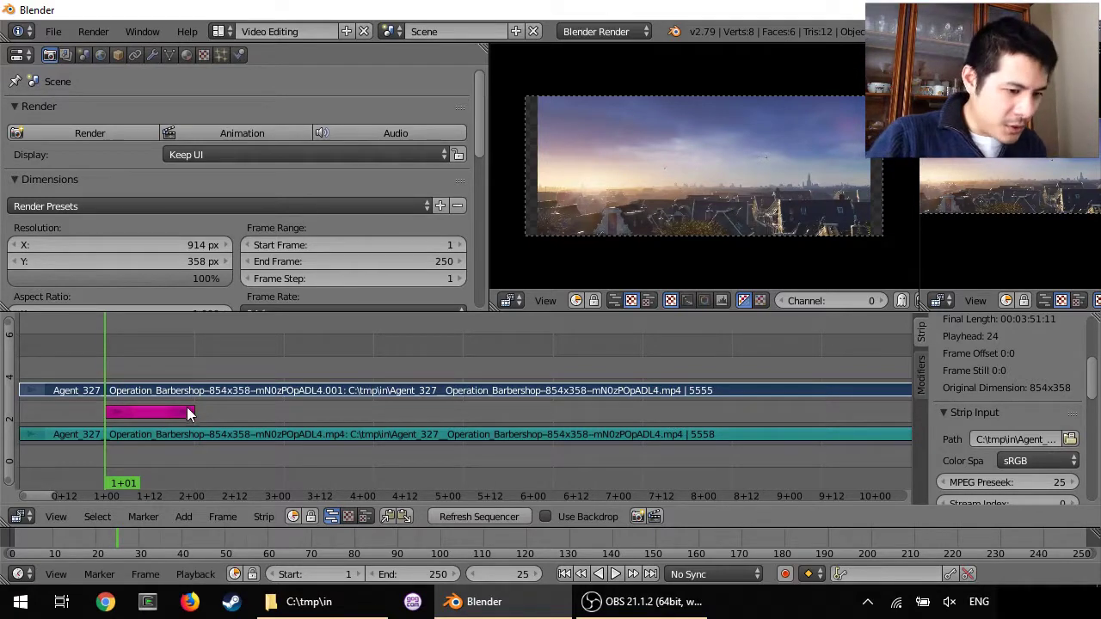
{"action": "right_click_drag", "start_coordinate": [187, 412], "coordinate": [932, 413]}
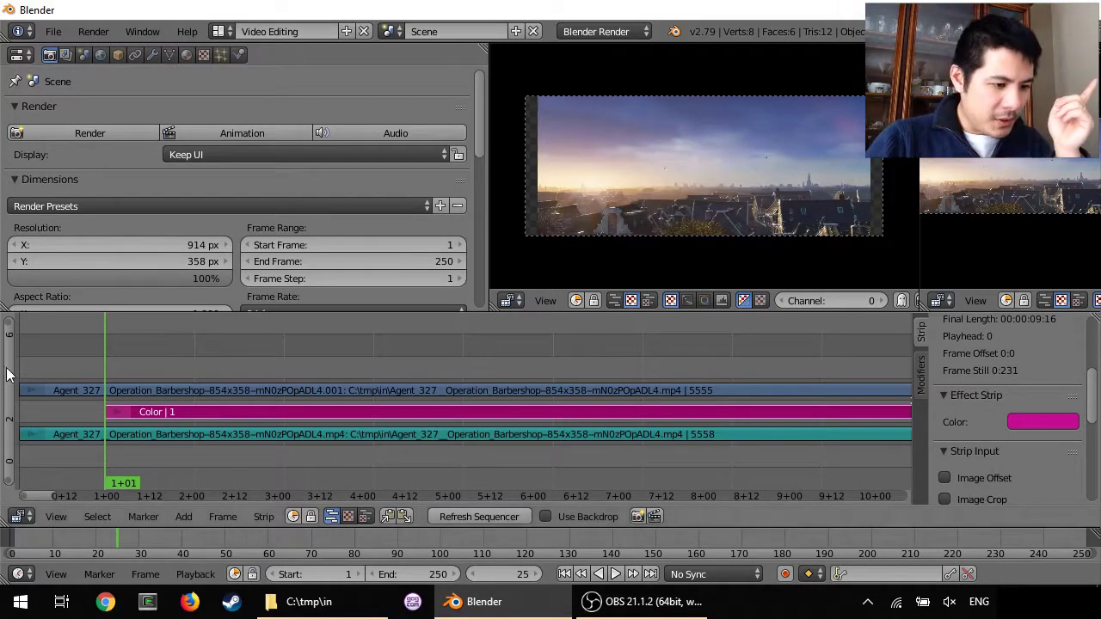
Select the movie strip above the Color strip and set its blend mode to Over Drop
{"action": "right_click", "coordinate": [188, 390]}
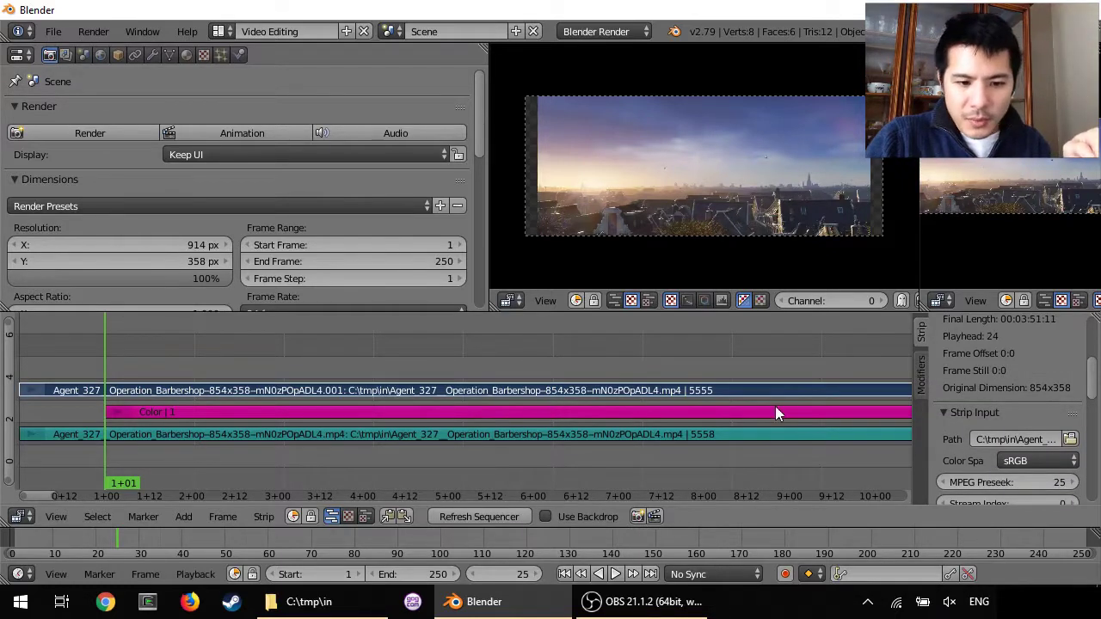
{"action": "scroll", "coordinate": [1034, 407], "scroll_direction": "up", "scroll_amount": 5}
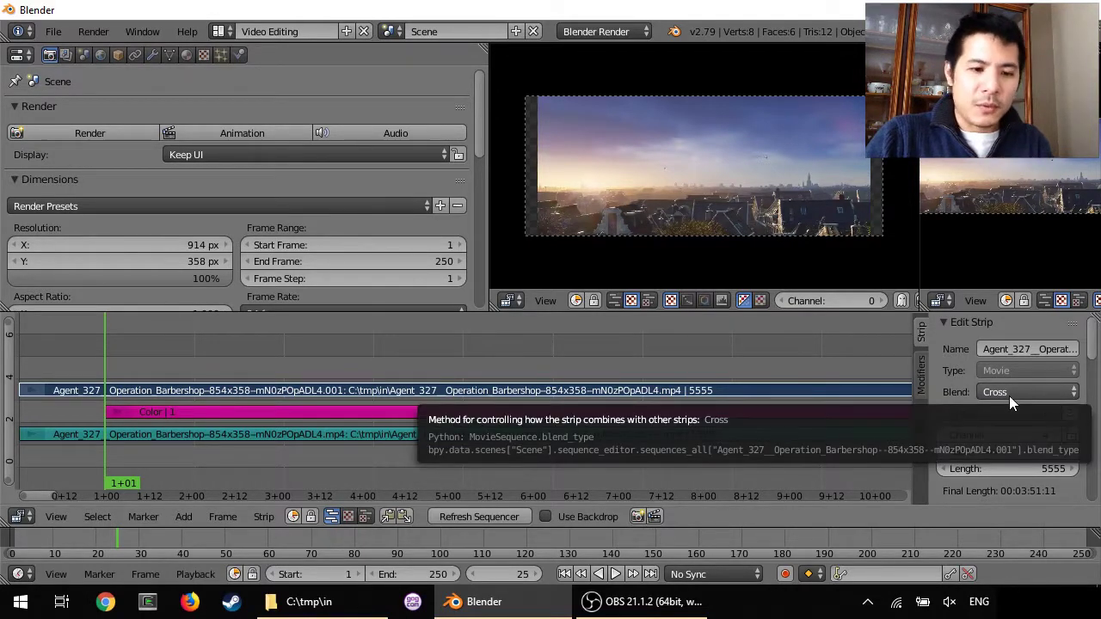
{"action": "left_click", "coordinate": [1011, 393]}
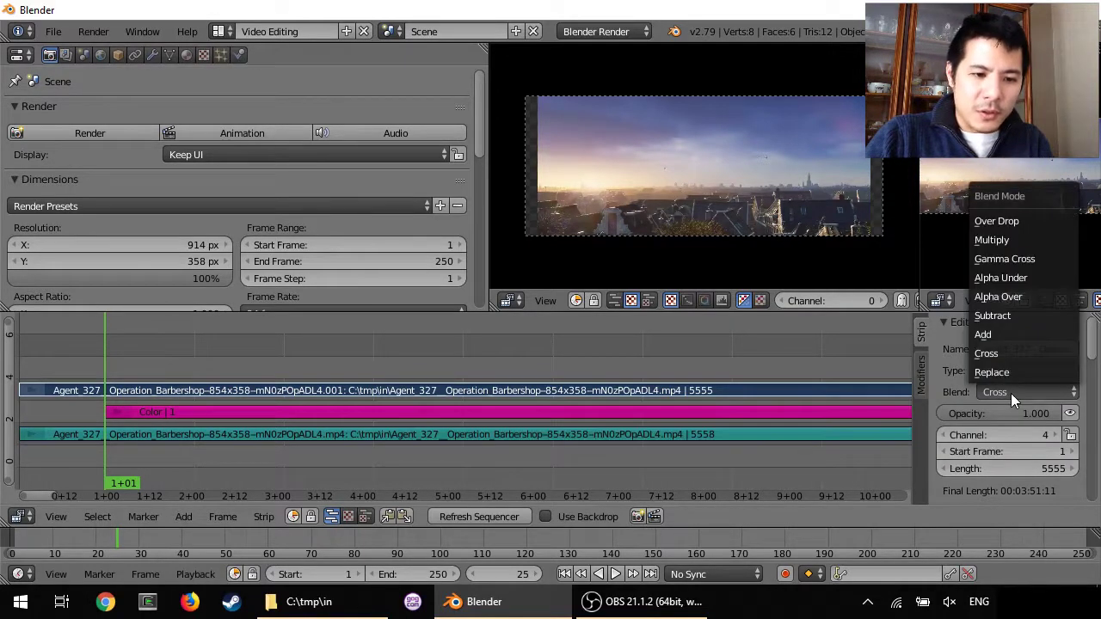
{"action": "left_click", "coordinate": [1024, 222]}
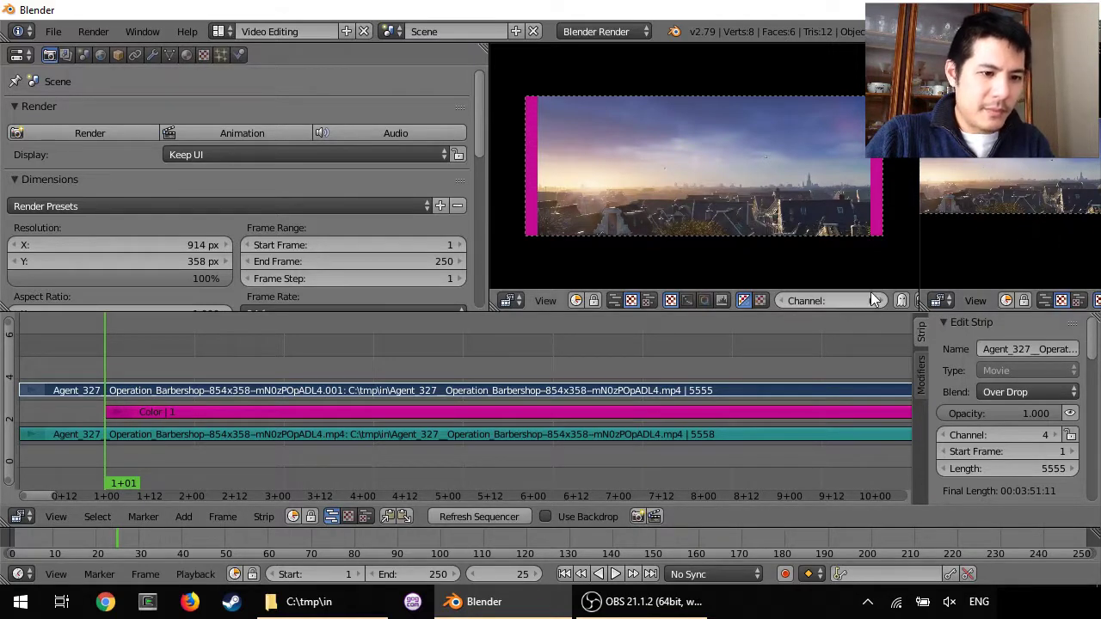
Try the Alpha Over blend mode on the movie strip, and switch it back to Over Drop
{"action": "left_click", "coordinate": [1032, 392]}
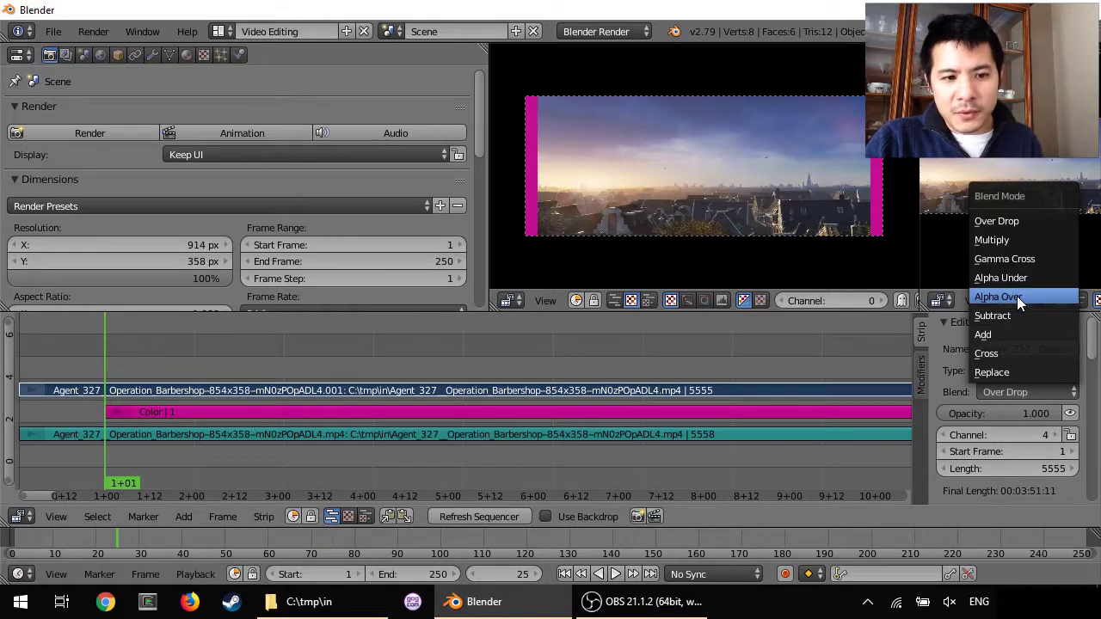
{"action": "left_click", "coordinate": [1016, 296]}
{"action": "left_click", "coordinate": [1004, 398]}
{"action": "left_click", "coordinate": [1014, 220]}
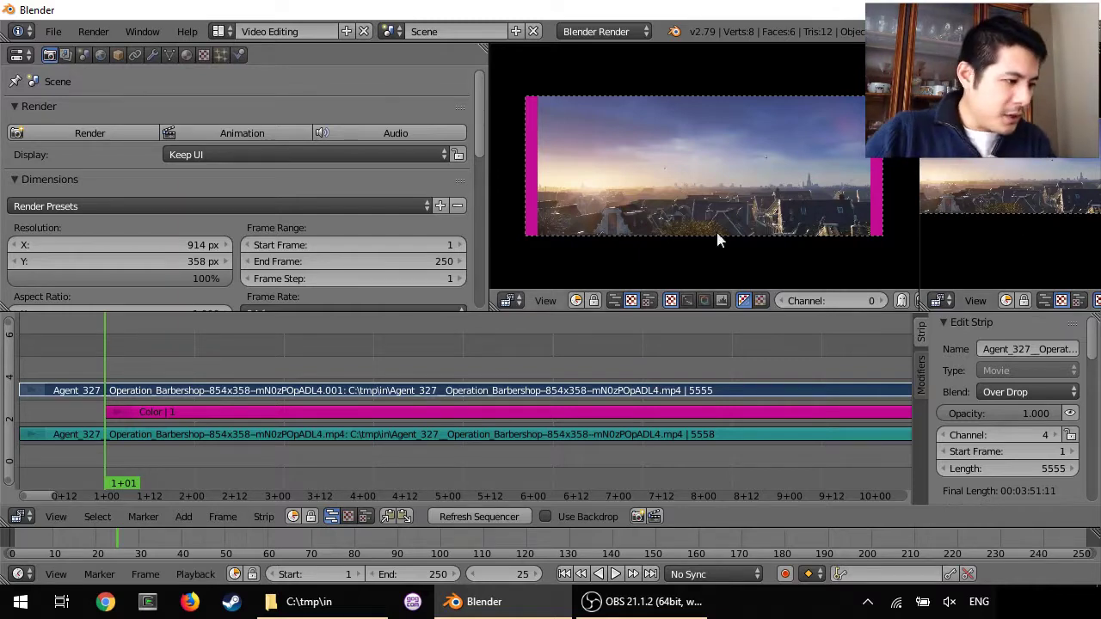
Play the sequence to preview the bordered movie, scrub the playhead to frame 99 and stop playback
{"action": "key", "text": "alt+a"}
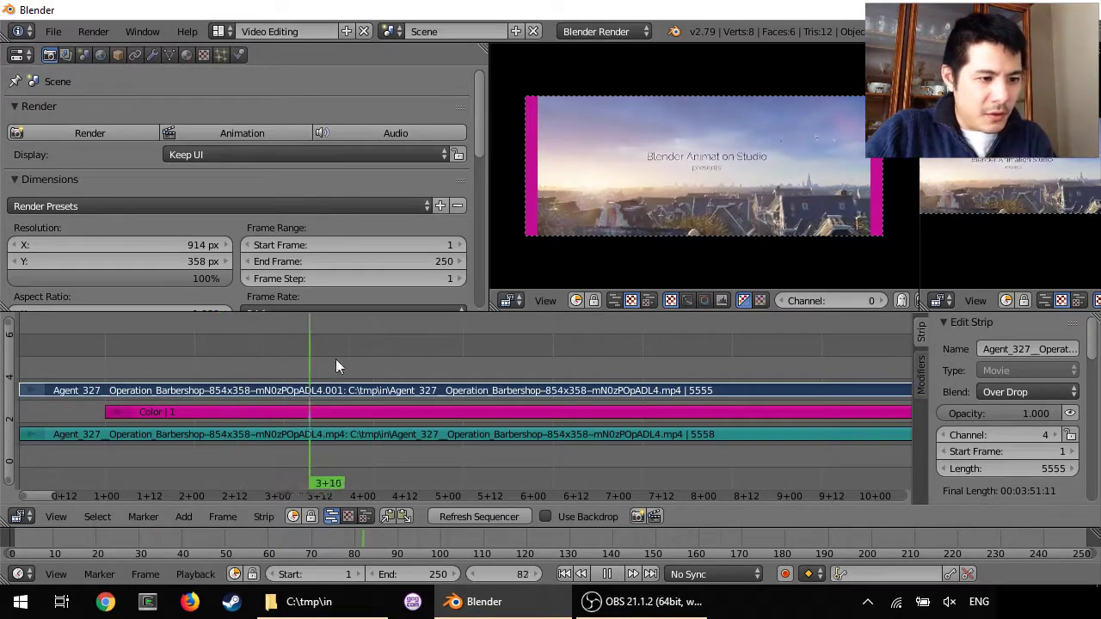
{"action": "left_click_drag", "start_coordinate": [575, 342], "coordinate": [370, 349]}
{"action": "key", "text": "alt+a"}
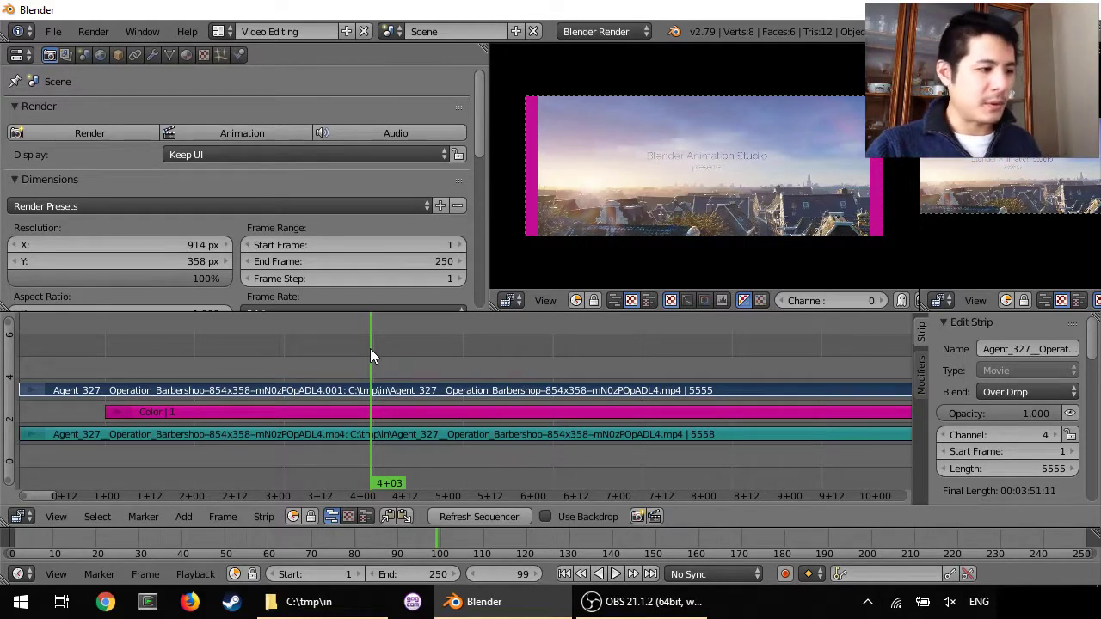
Set the vertical render resolution to 458 px to make room for the border above and below the movie
{"action": "left_click", "coordinate": [168, 259]}
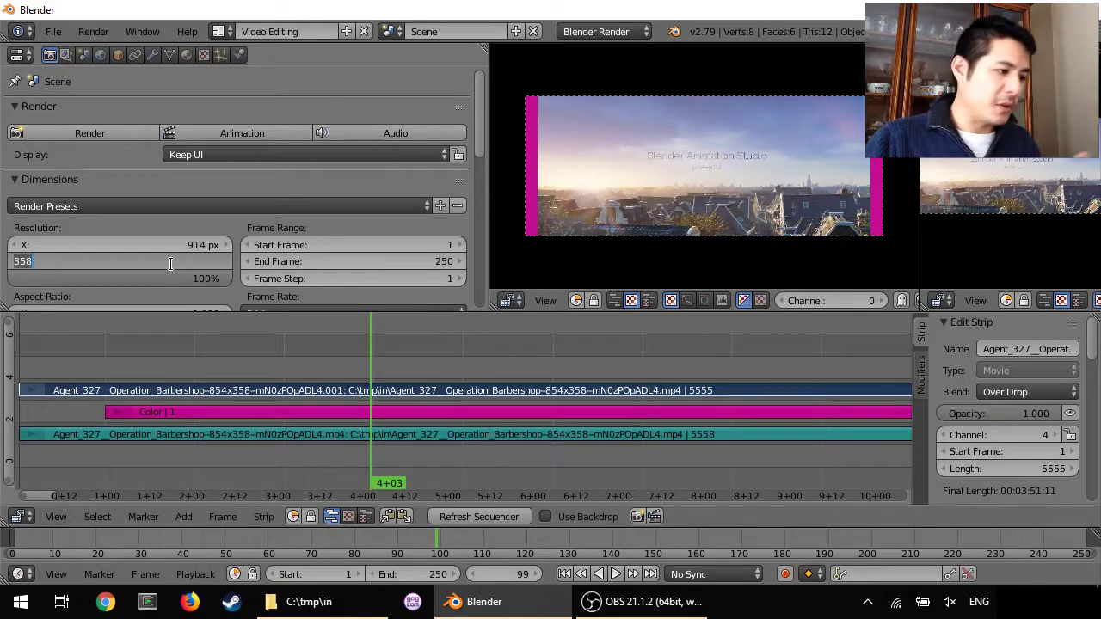
{"action": "key", "text": "End"}
{"action": "type", "text": "+"}
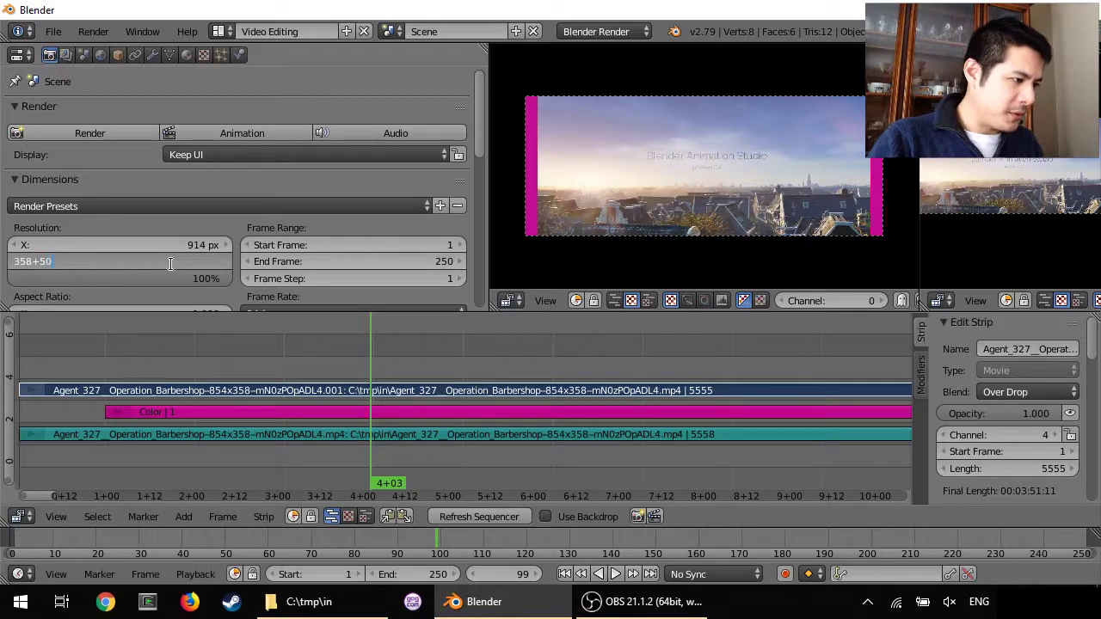
{"action": "key", "text": "Return"}
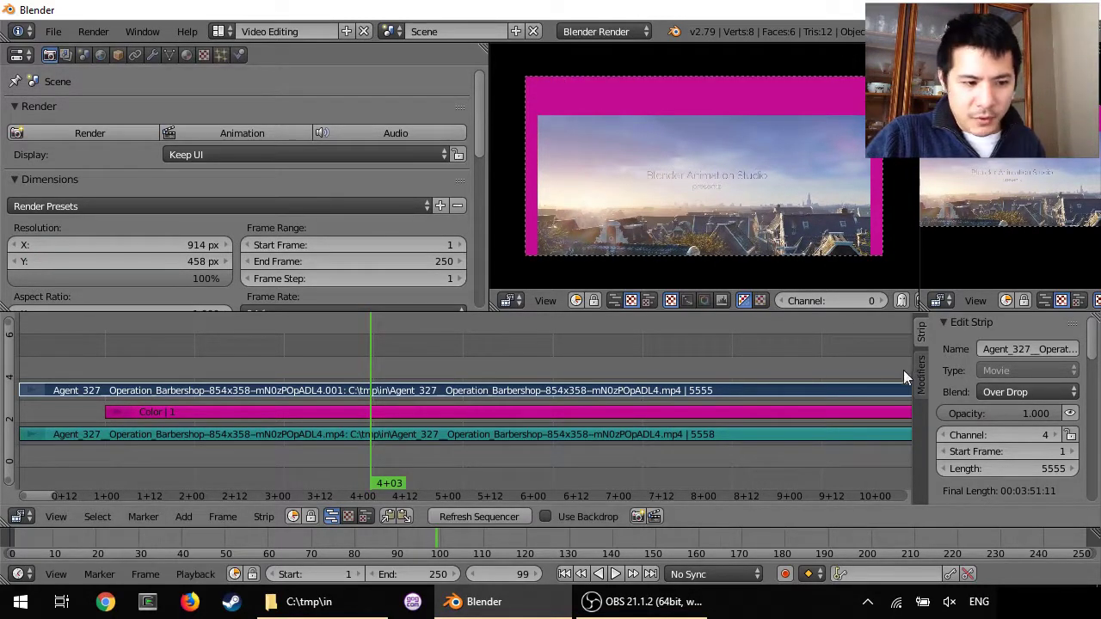
Set the movie strip's Y image offset to 50 to centre it vertically within the border
{"action": "scroll", "coordinate": [986, 407], "scroll_direction": "down", "scroll_amount": 10}
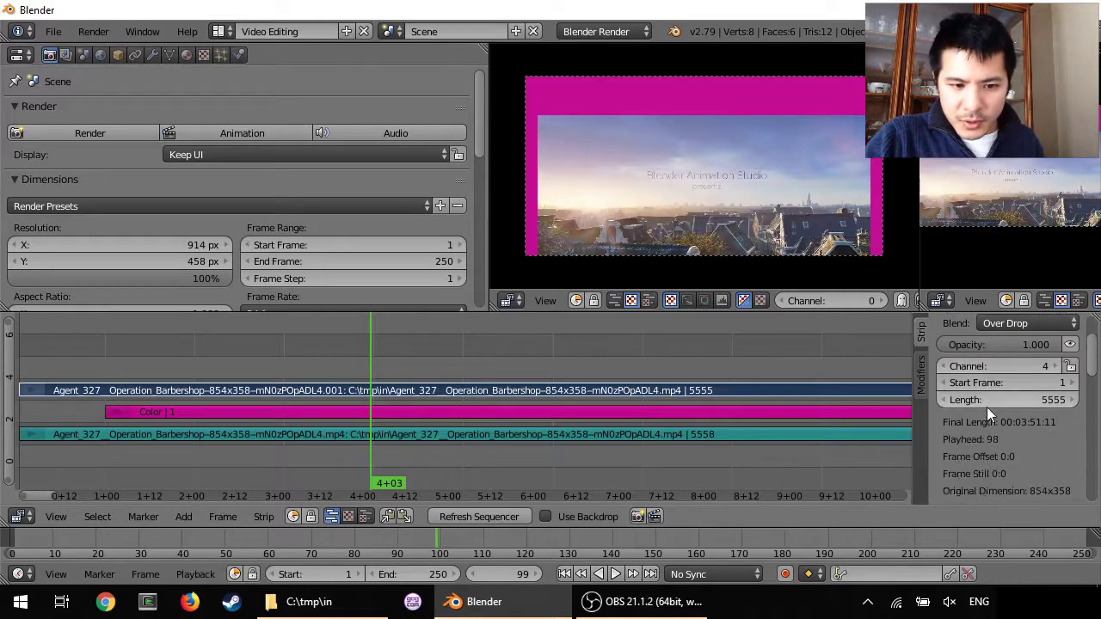
{"action": "left_click", "coordinate": [1039, 409]}
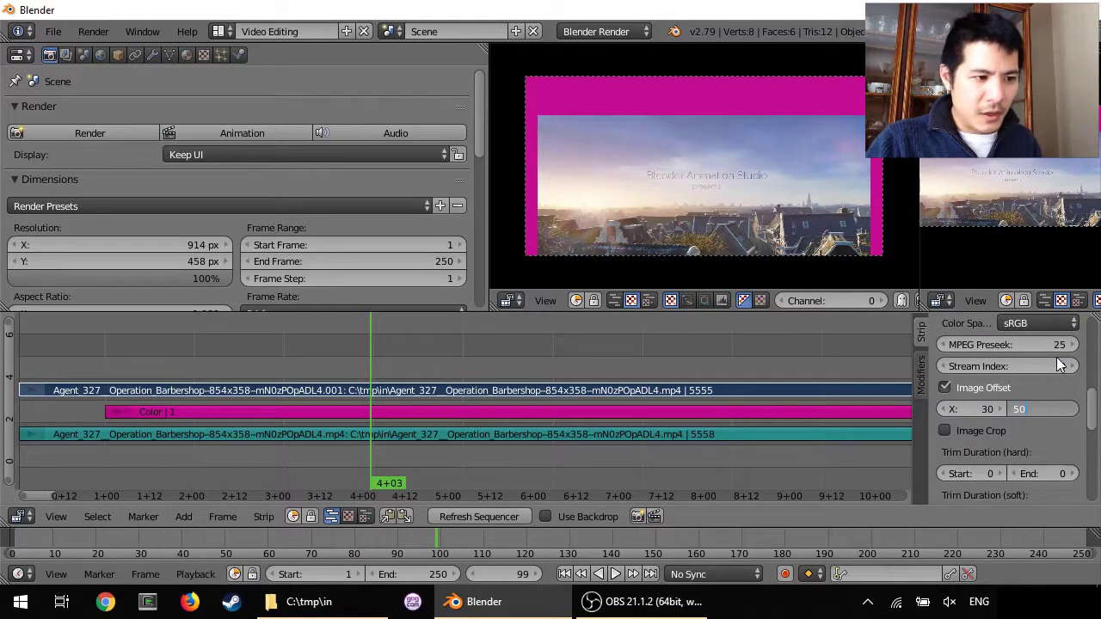
{"action": "key", "text": "Return"}
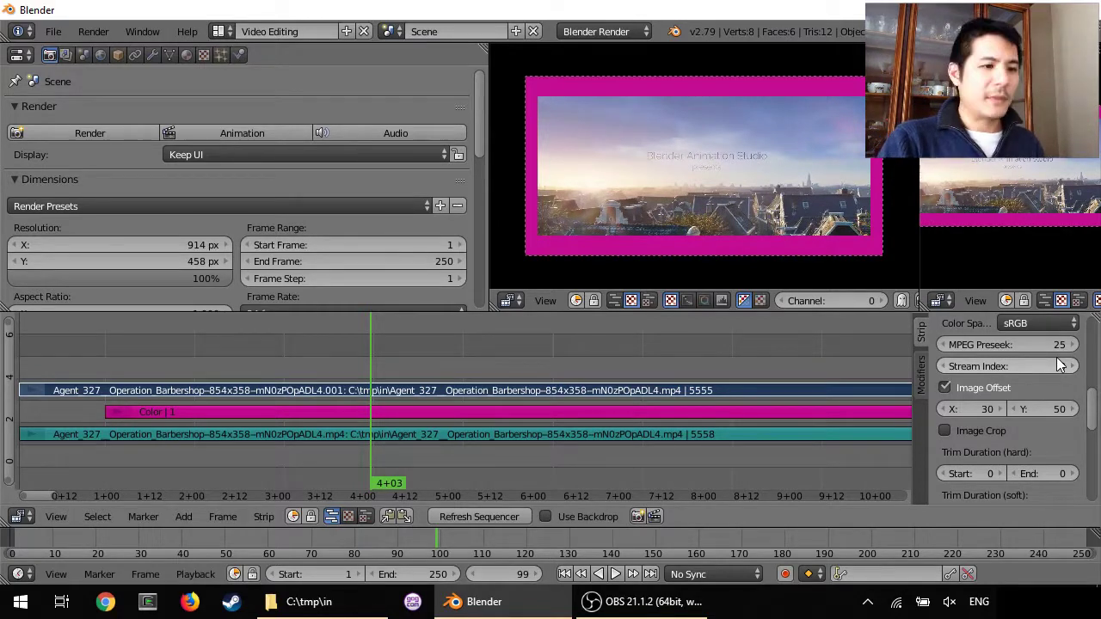